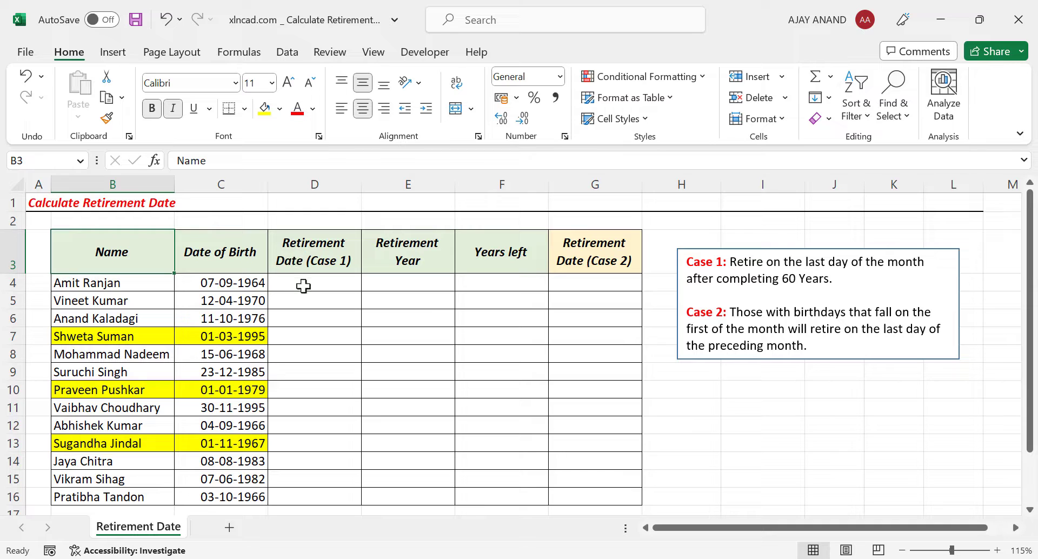
# Enter =EOMONTH(C4,60*12) in D4 for the first person's Case 1 retirement date.
pyautogui.click(313, 284)
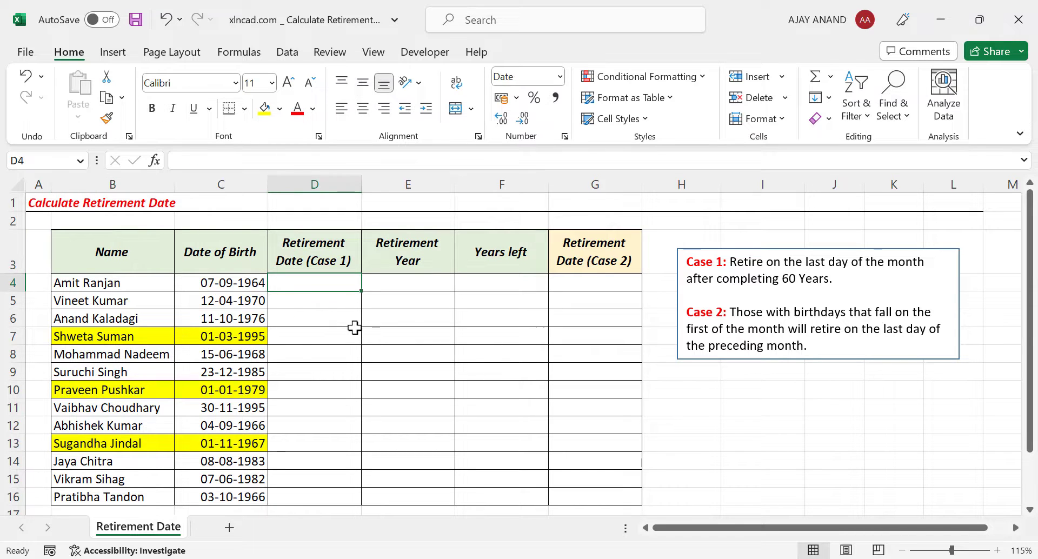
pyautogui.write('=')
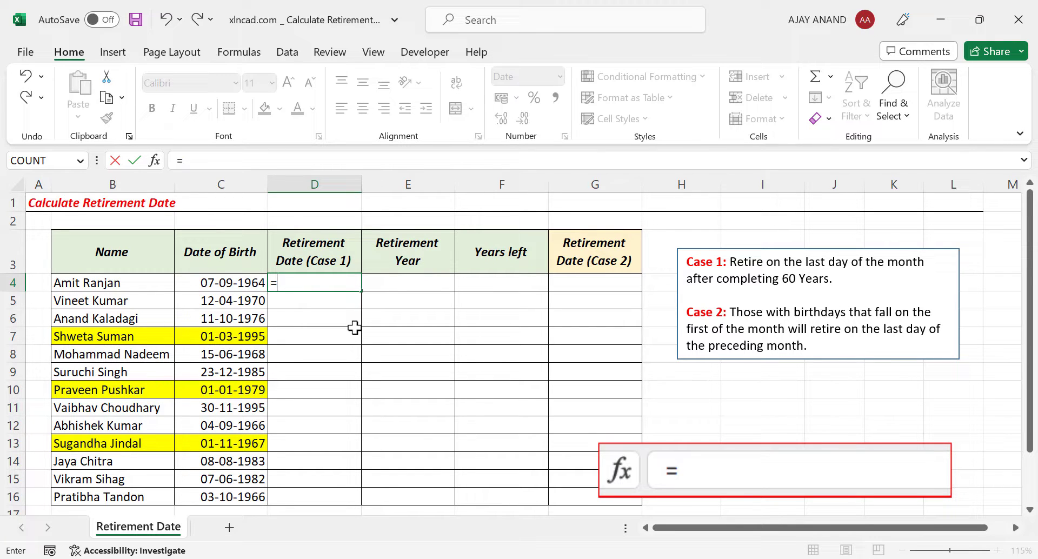
pyautogui.write('EOMONTH')
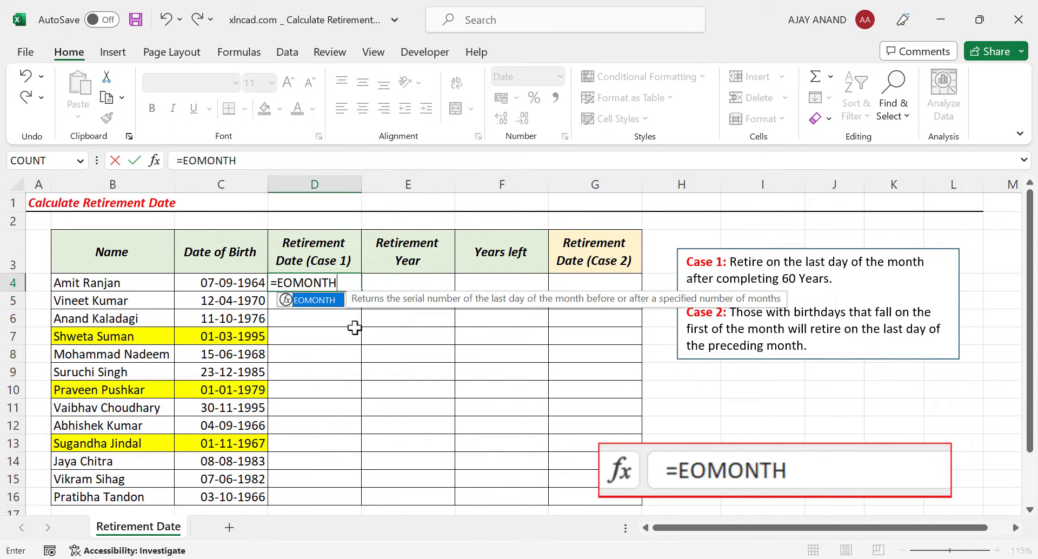
pyautogui.write('(')
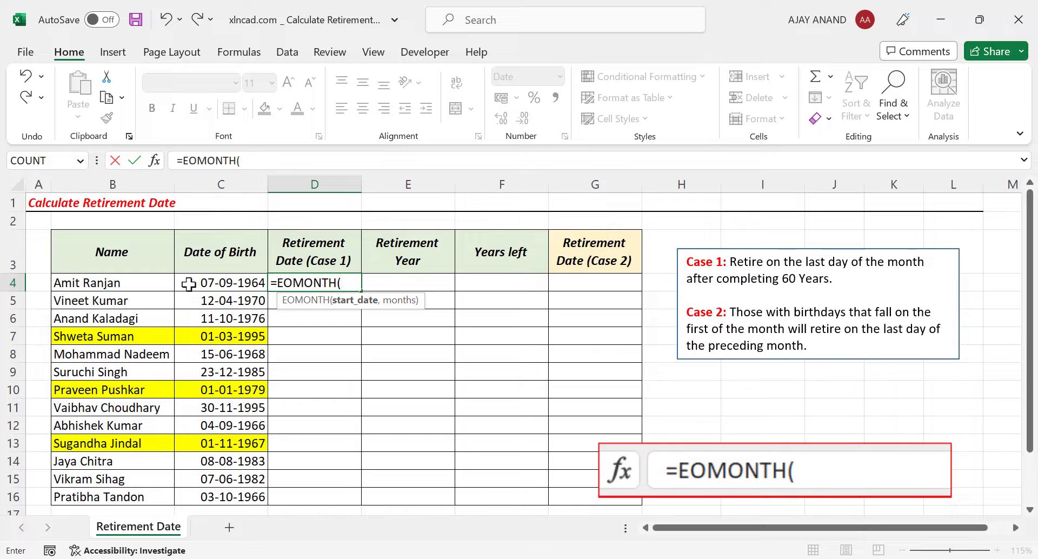
pyautogui.click(205, 282)
pyautogui.write(',')
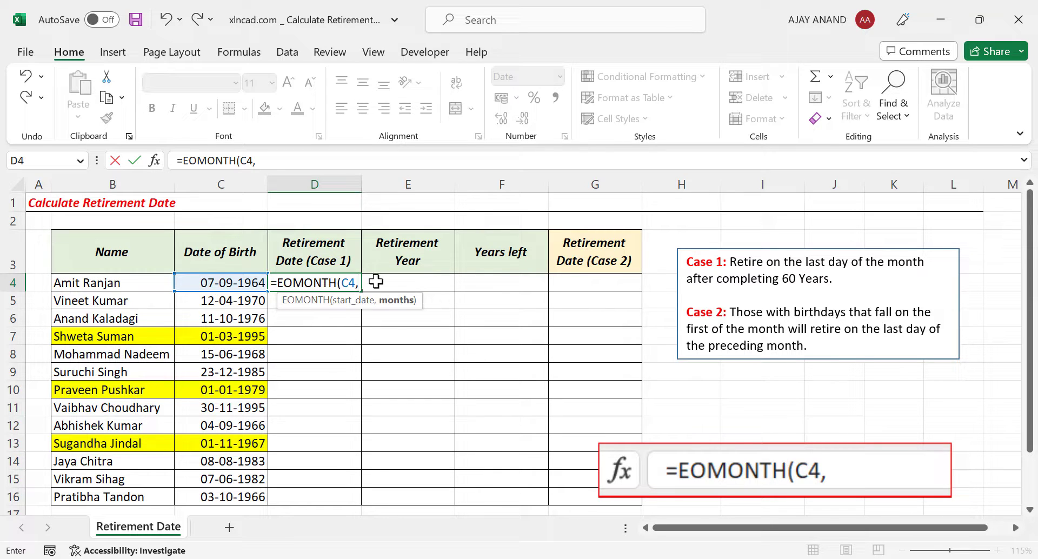
pyautogui.write('60*1')
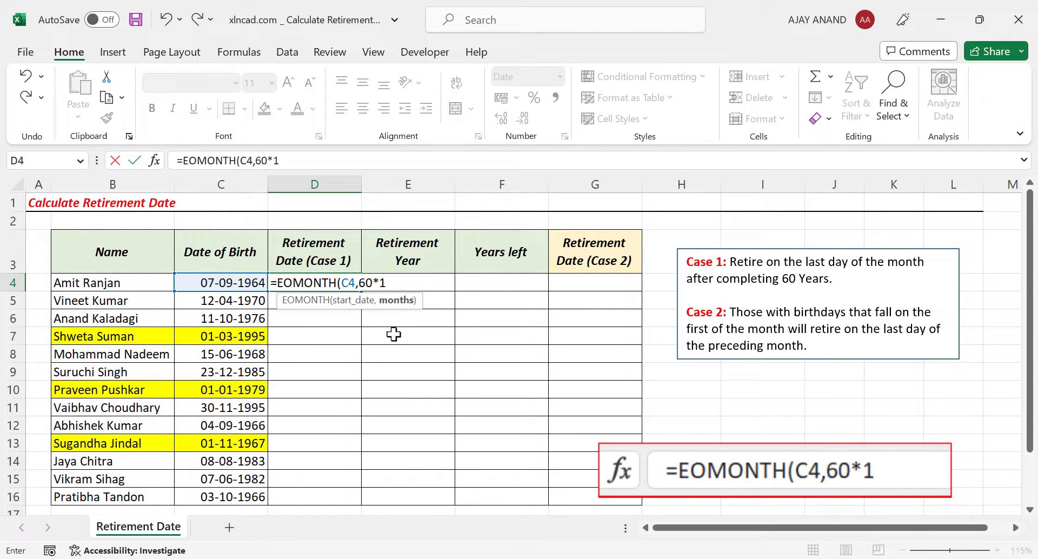
pyautogui.write('2)')
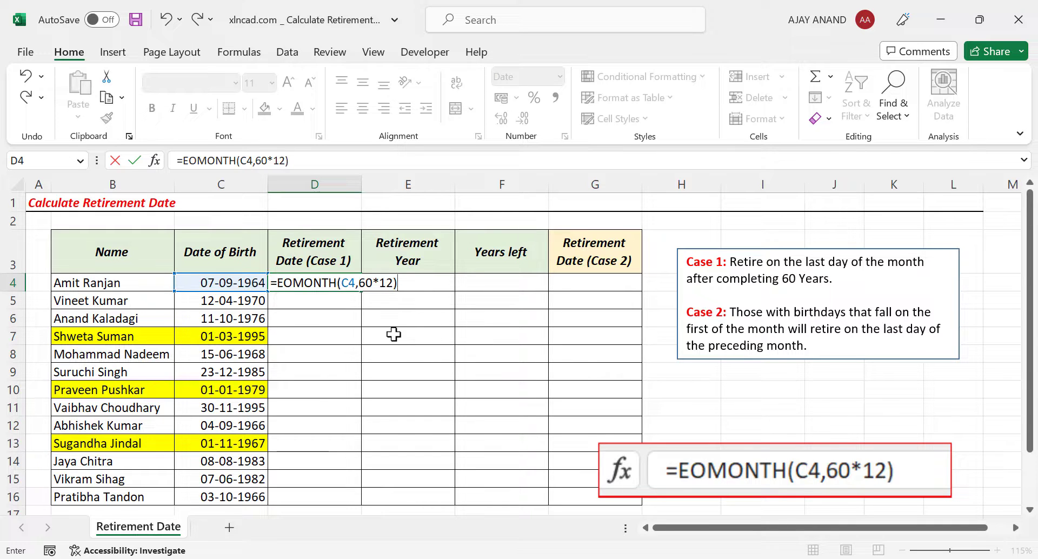
pyautogui.press('Return')
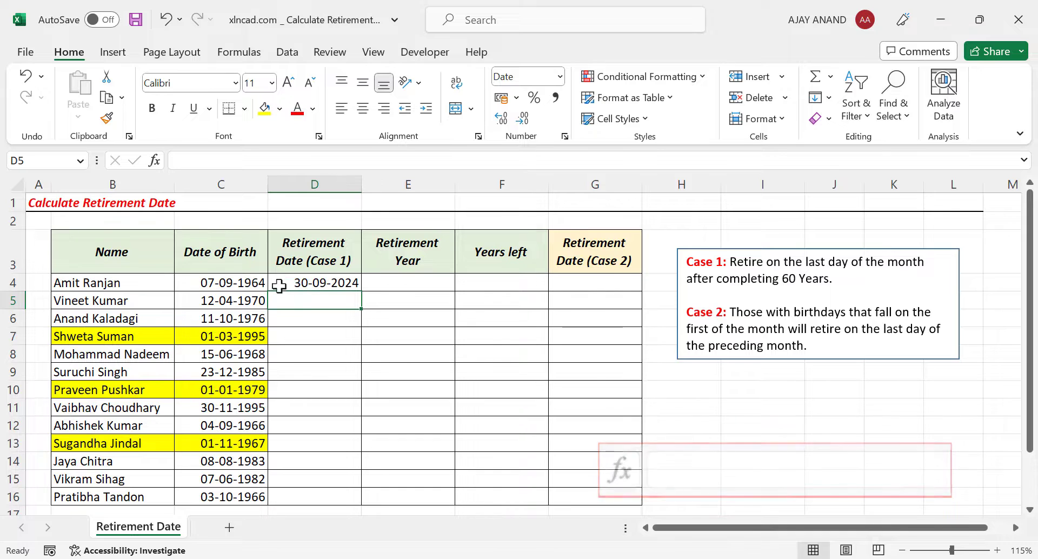
# Copy the D4 retirement date formula down to D16 and spot-check the copied formulas.
pyautogui.click(349, 284)
pyautogui.moveTo(364, 293); pyautogui.dragTo(359, 501)
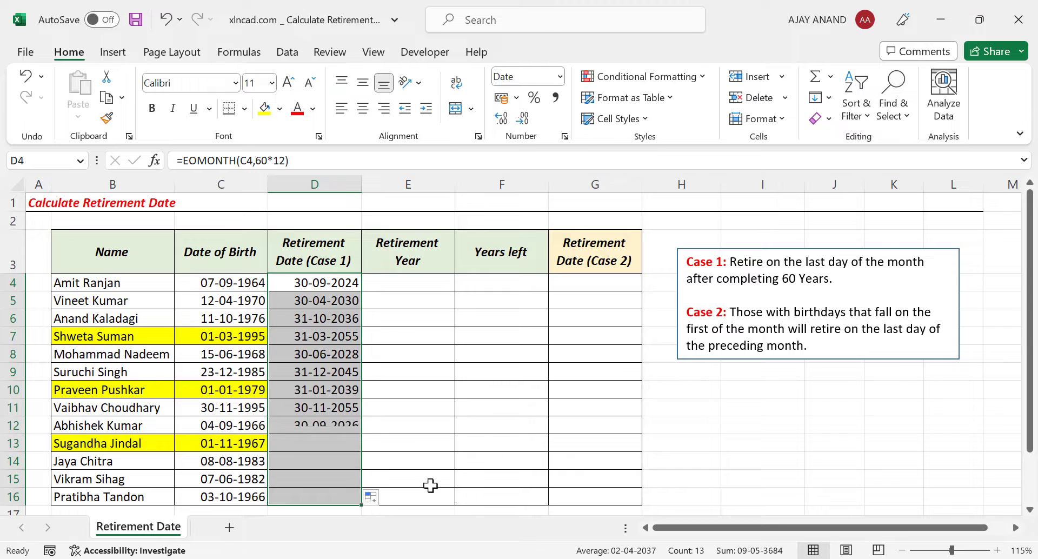
pyautogui.click(323, 318)
pyautogui.click(315, 372)
pyautogui.click(315, 444)
pyautogui.click(142, 374)
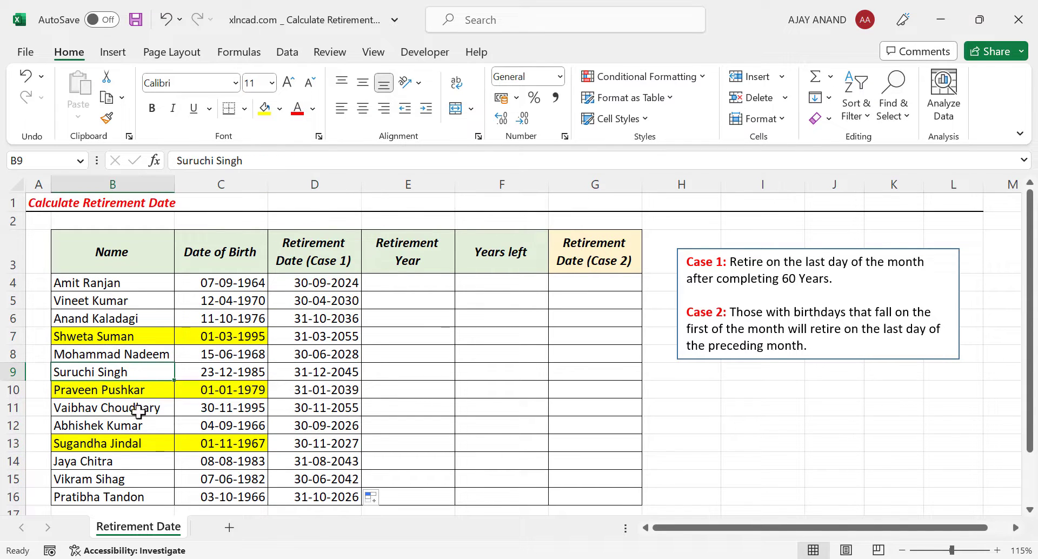
# Enter =YEAR(D4) in E4 and fill it down to E16, giving years like 2024, 2030, 2036.
pyautogui.click(155, 423)
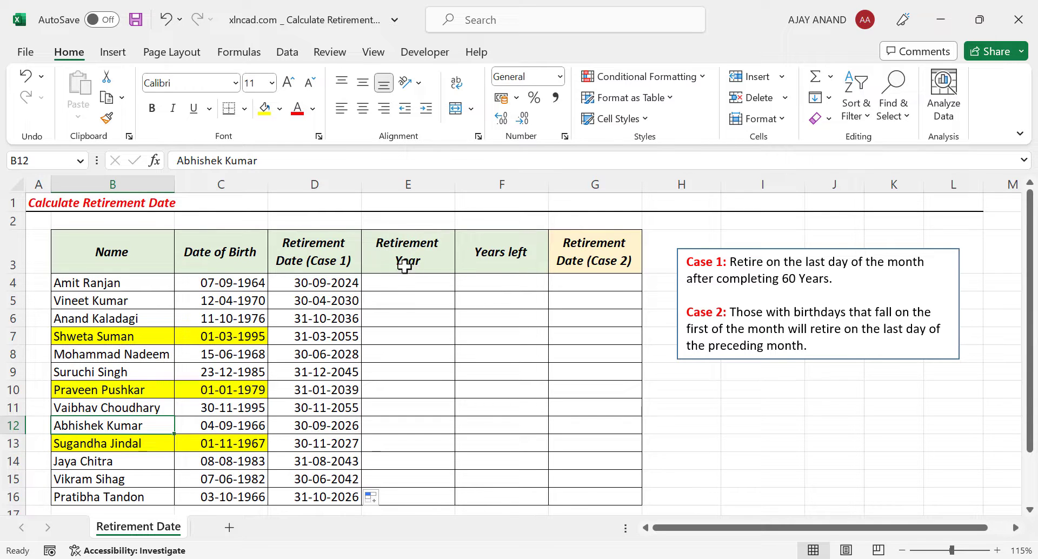
pyautogui.click(393, 284)
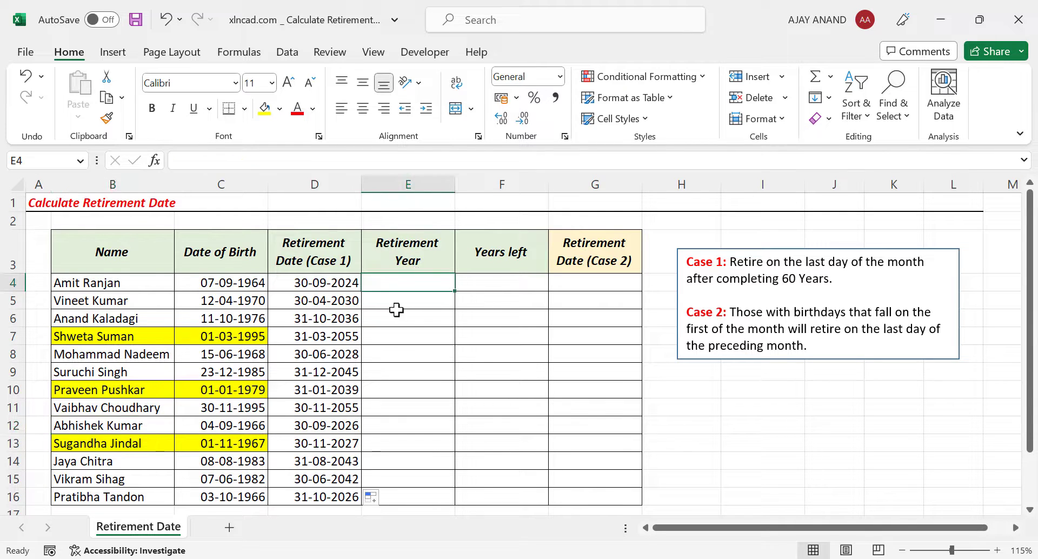
pyautogui.write('=')
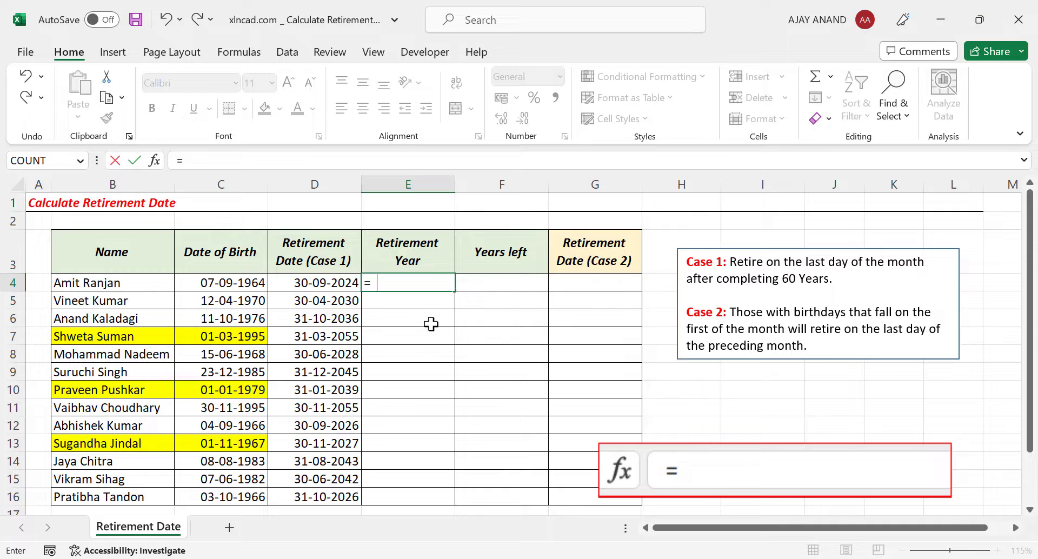
pyautogui.write('YEAR')
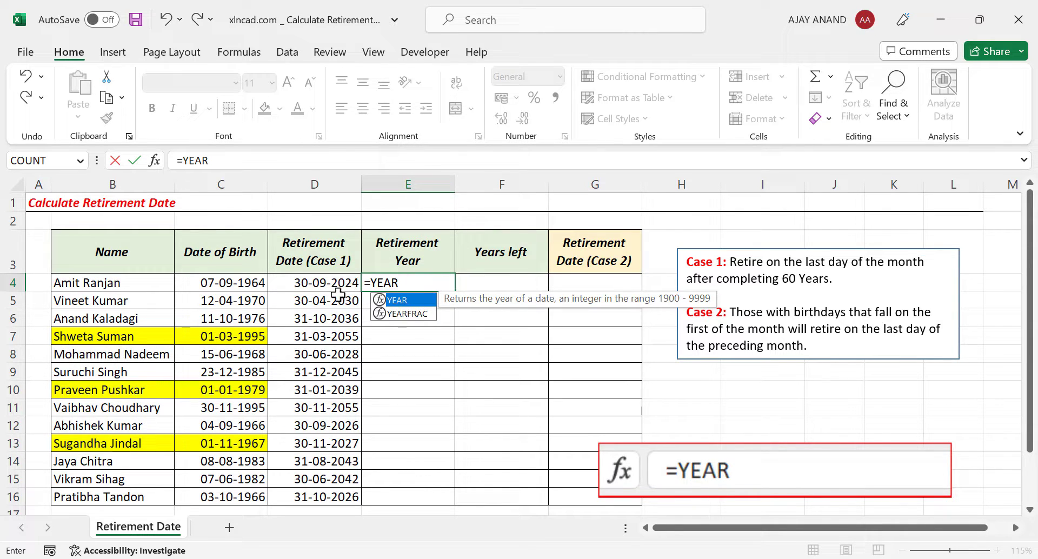
pyautogui.write('(')
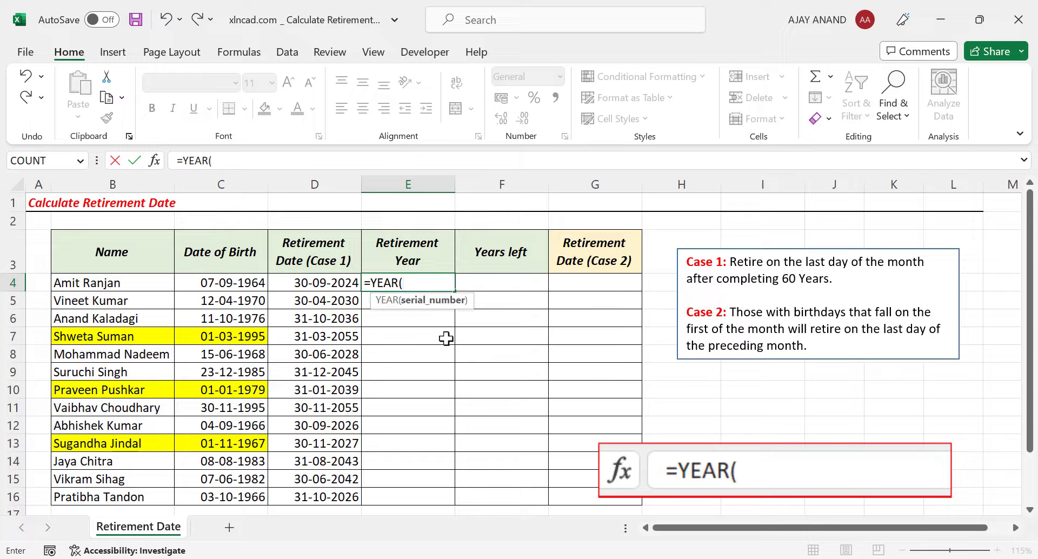
pyautogui.click(324, 282)
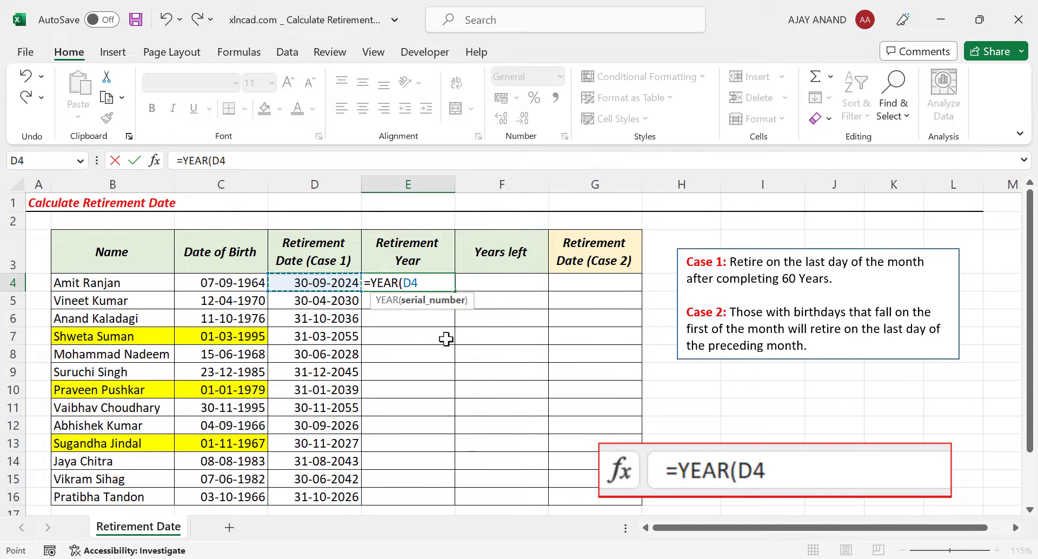
pyautogui.write(')')
pyautogui.press('Return')
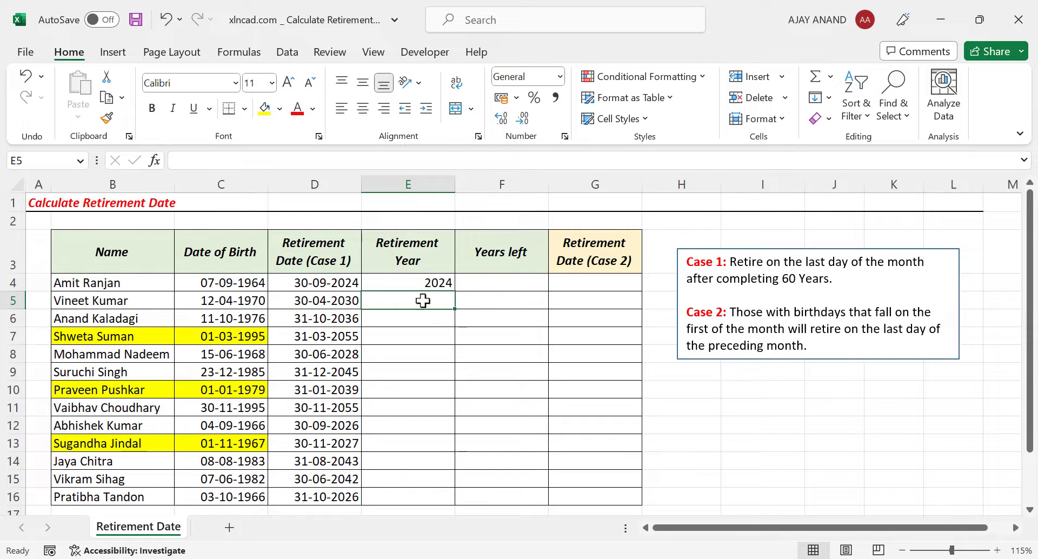
pyautogui.click(442, 280)
pyautogui.moveTo(454, 291); pyautogui.dragTo(456, 506)
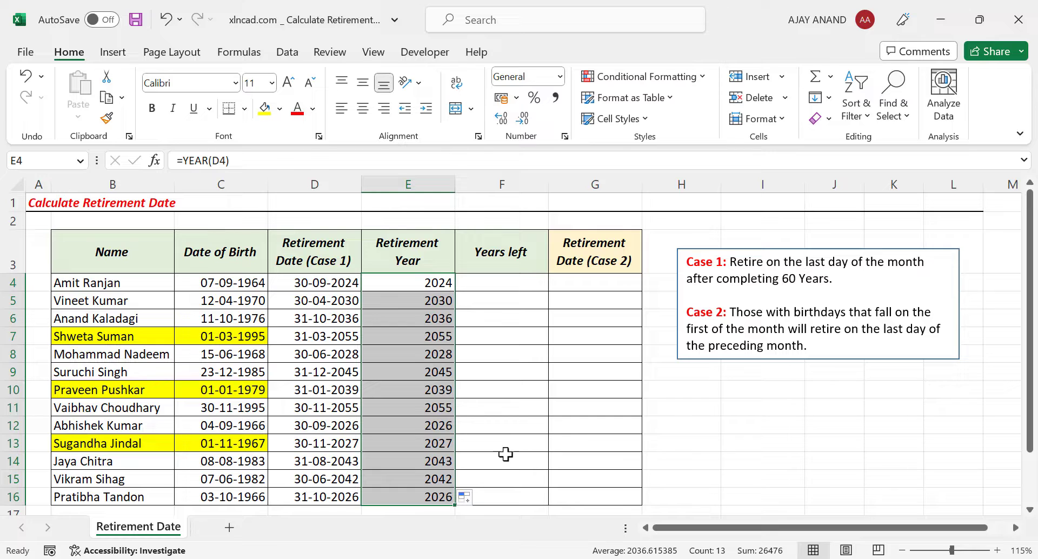
# Enter =YEARFRAC(TODAY(),D4) in F4, showing 1.8 years left.
pyautogui.click(500, 267)
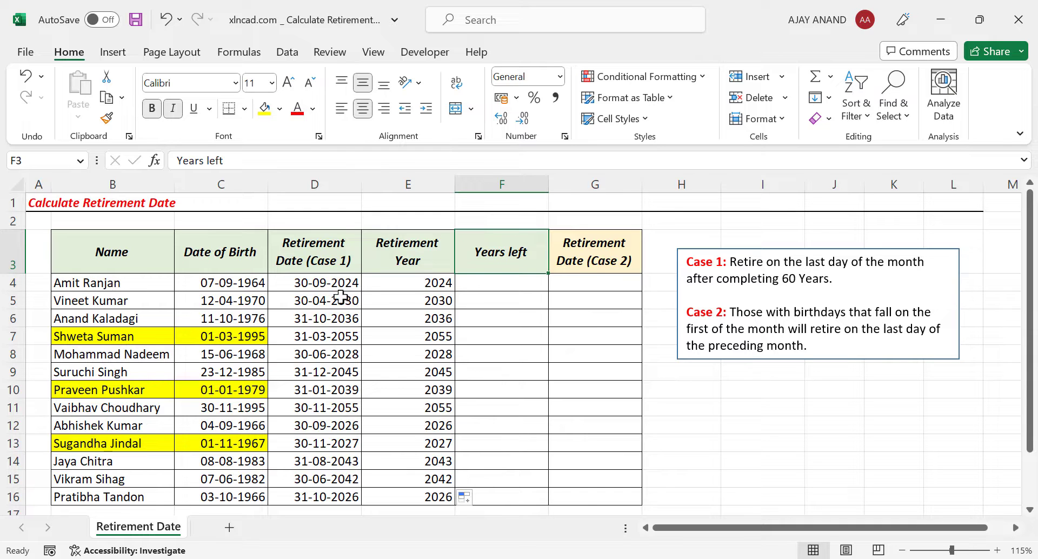
pyautogui.click(483, 282)
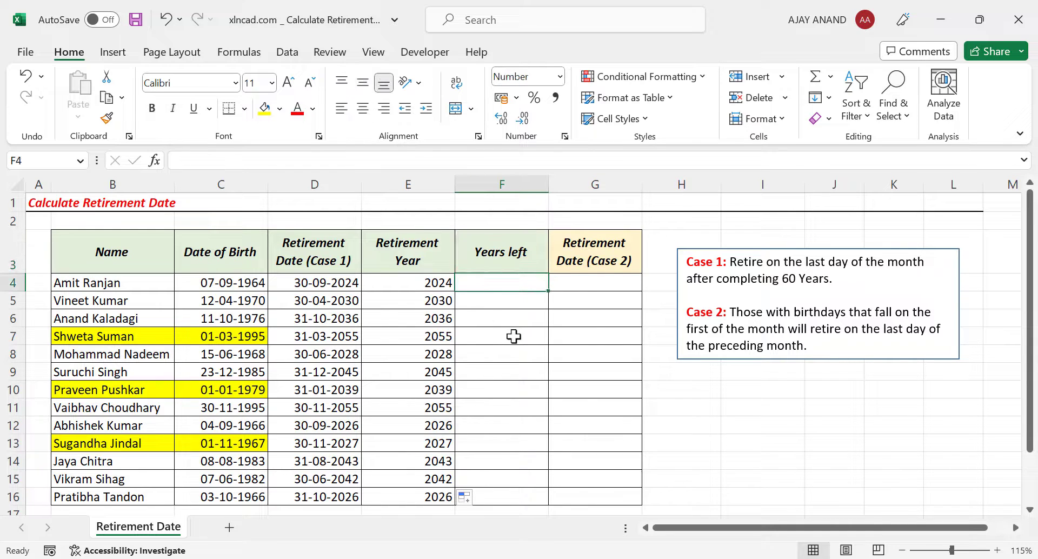
pyautogui.write('=YEARFRAC')
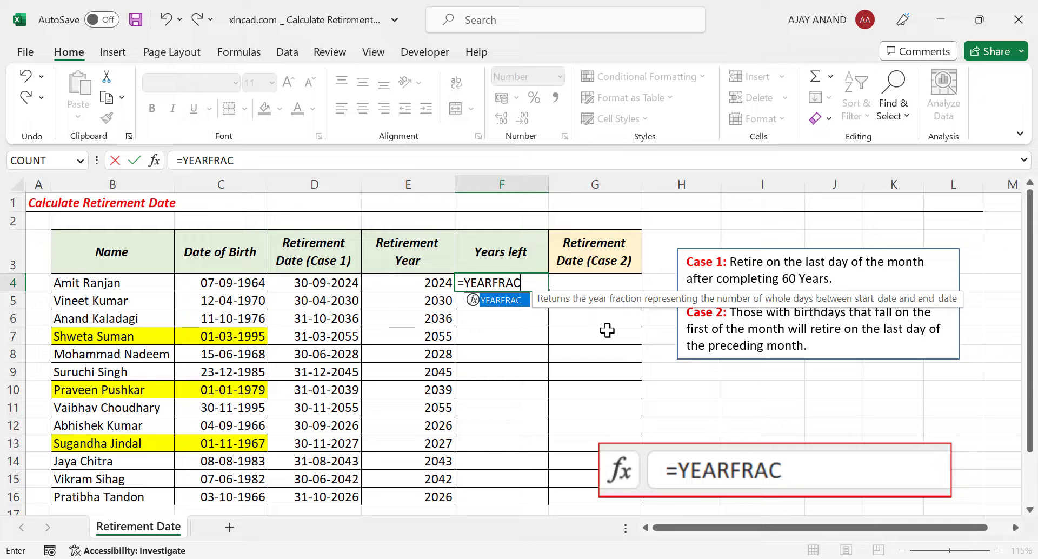
pyautogui.write('(')
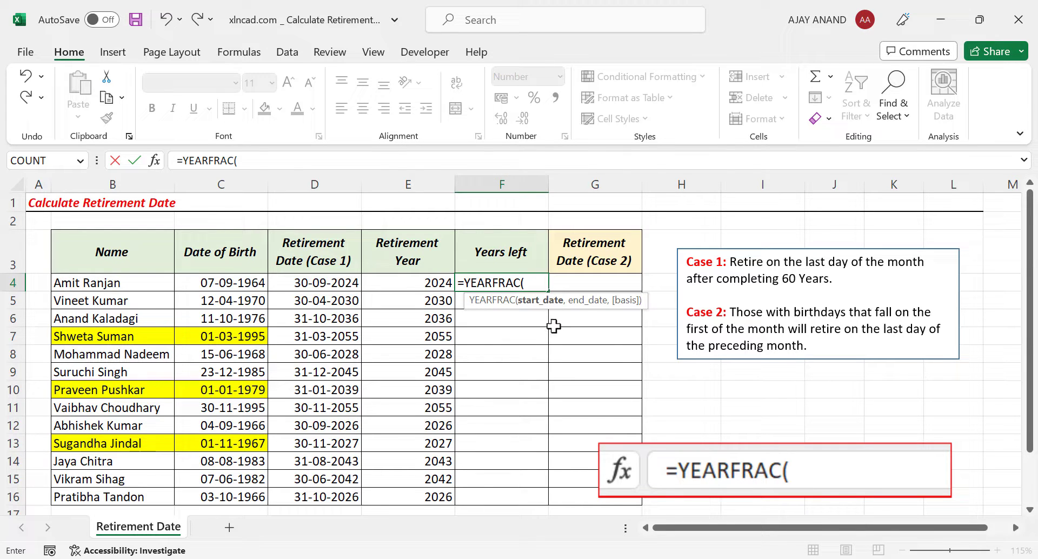
pyautogui.write('TODA')
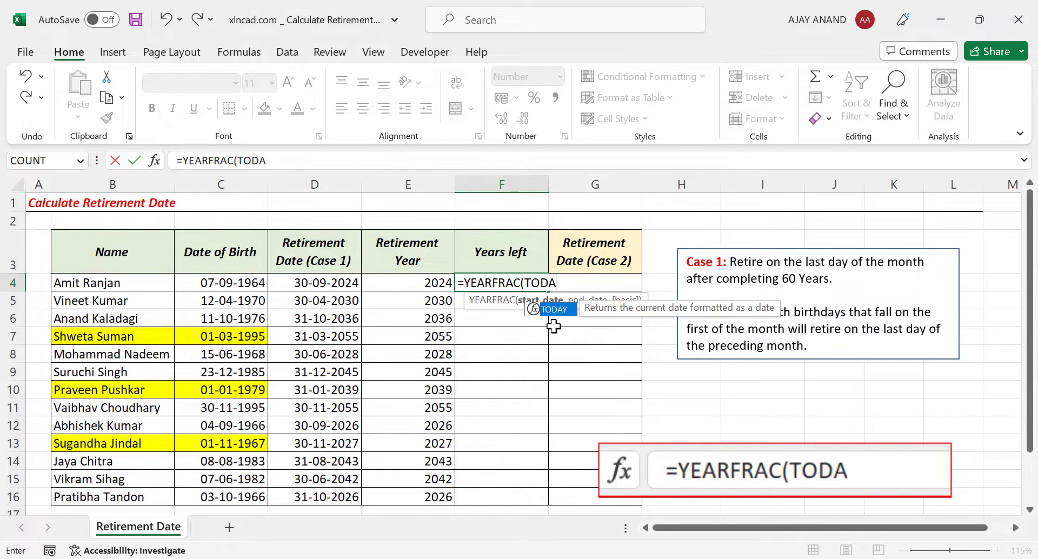
pyautogui.write('Y()')
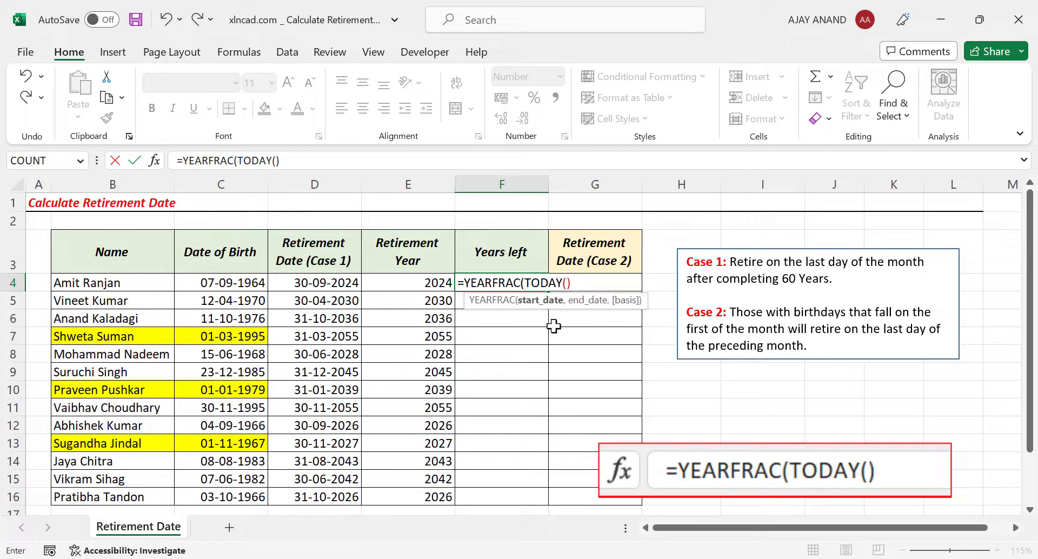
pyautogui.write(',')
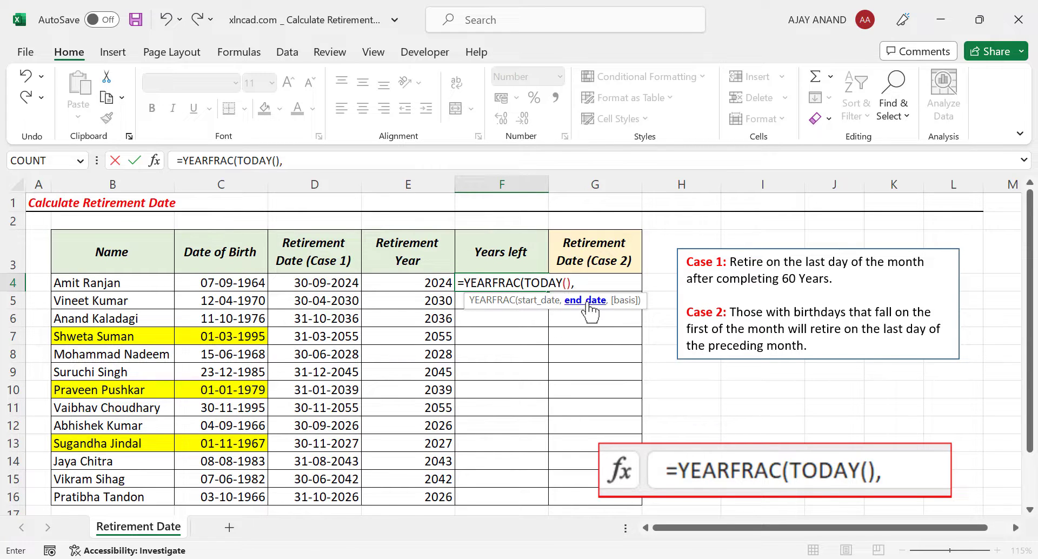
pyautogui.click(310, 278)
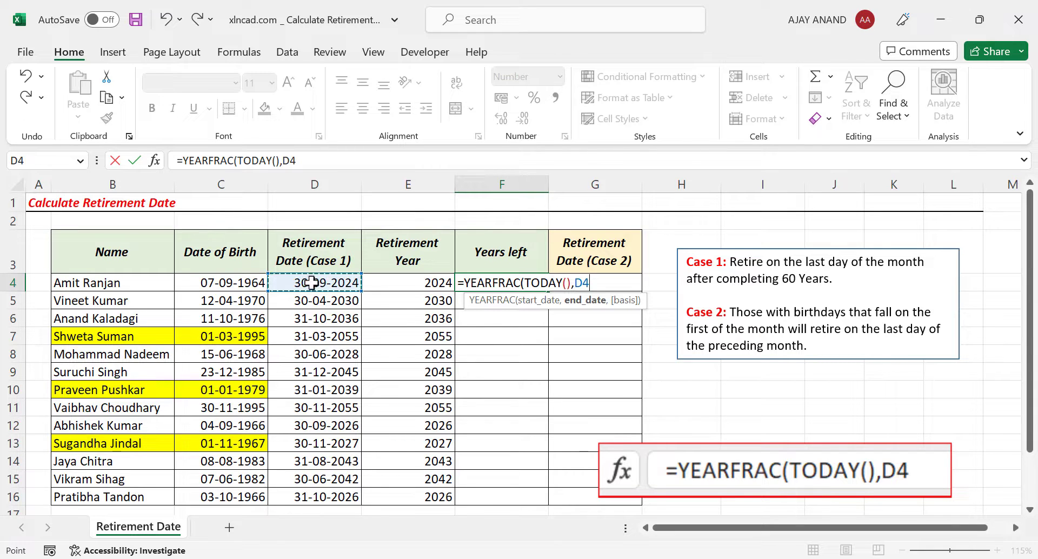
pyautogui.write(')')
pyautogui.press('Return')
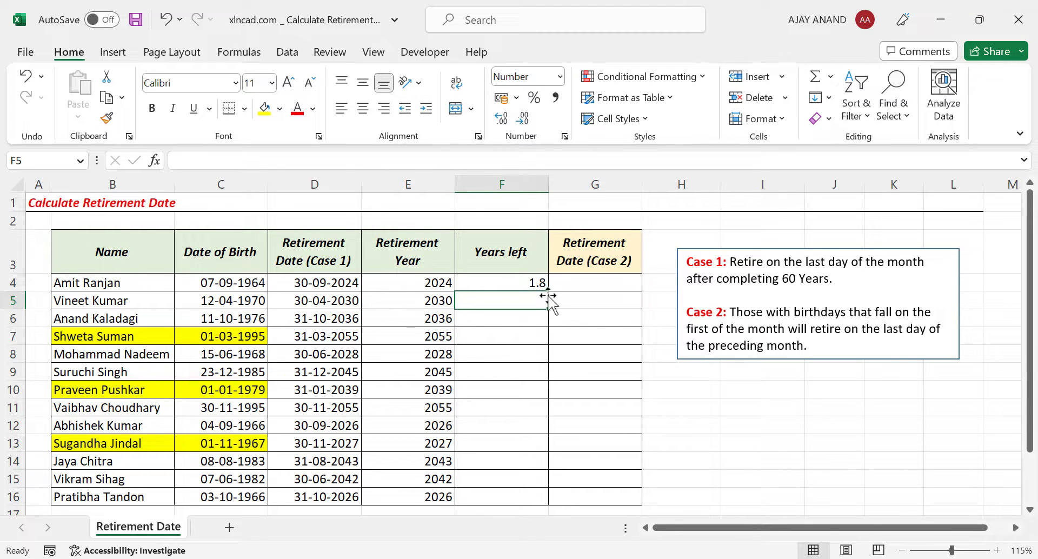
pyautogui.click(519, 281)
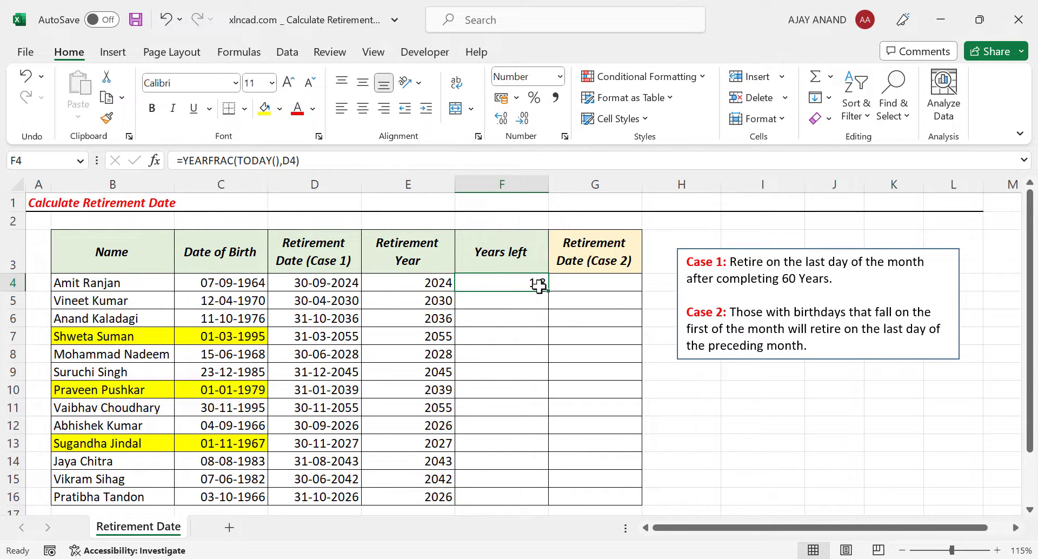
# Fill the F4 years-left formula down to F16 and check the formulas in F10, F12 and D10.
pyautogui.moveTo(550, 292); pyautogui.dragTo(538, 503)
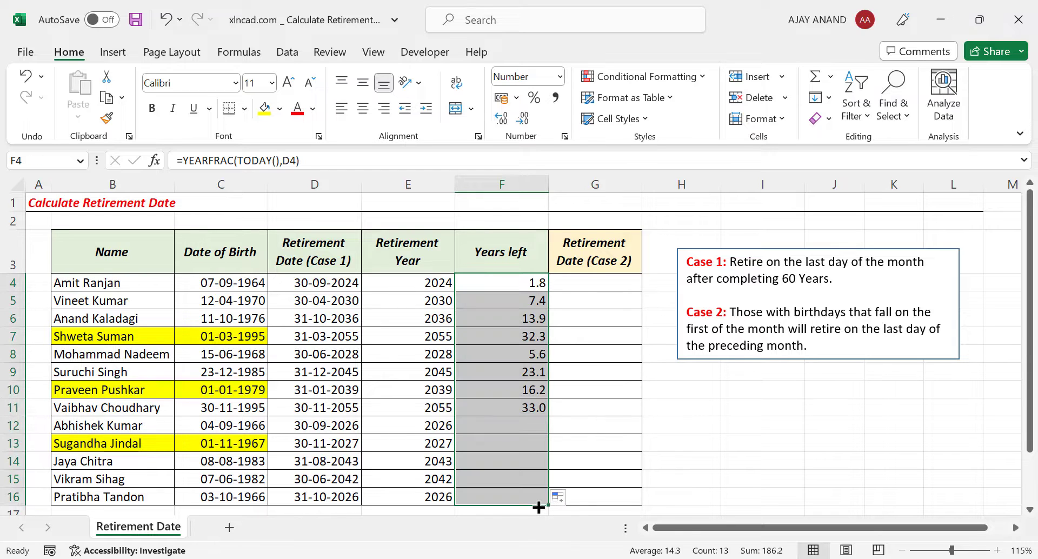
pyautogui.click(511, 319)
pyautogui.click(512, 389)
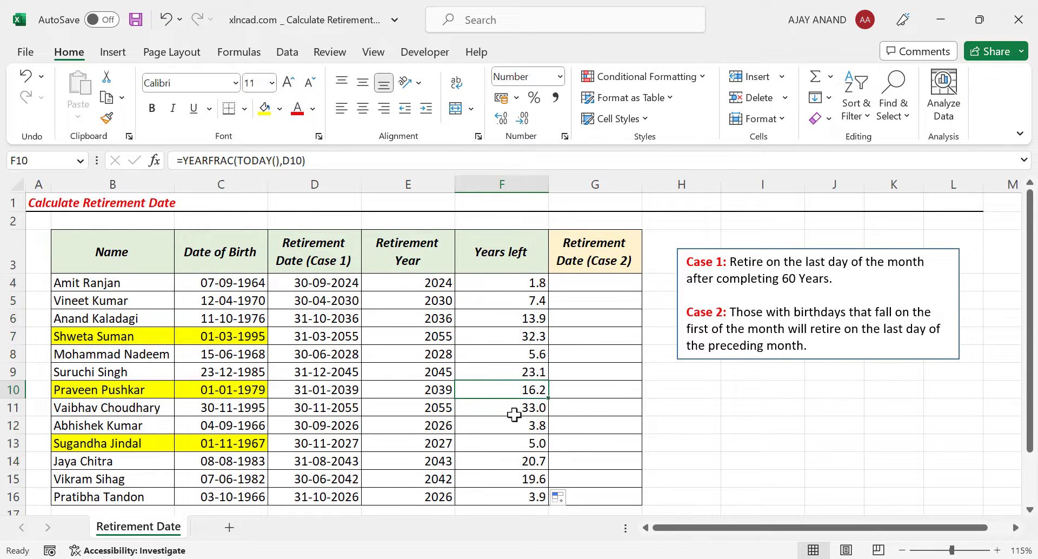
pyautogui.click(511, 425)
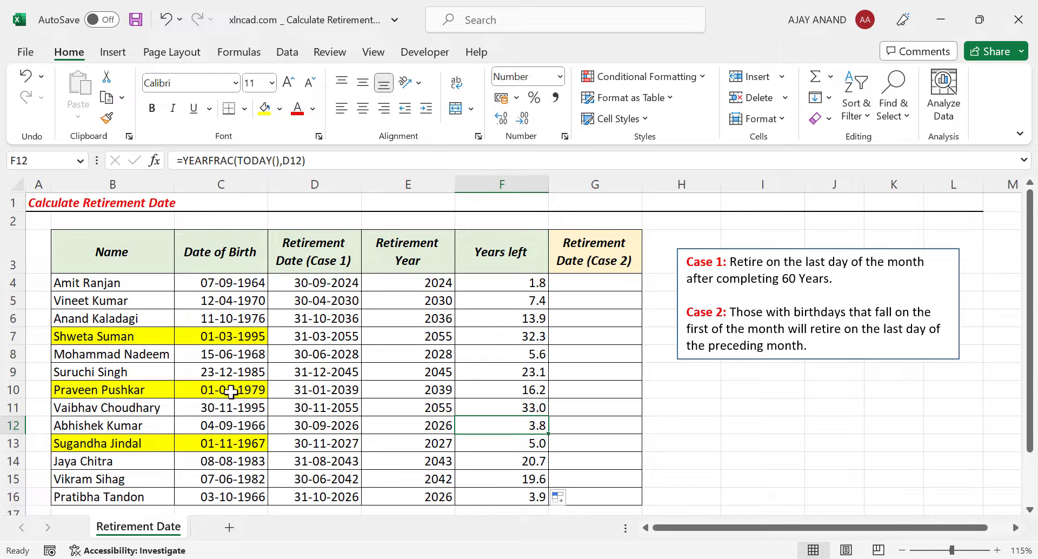
pyautogui.click(334, 390)
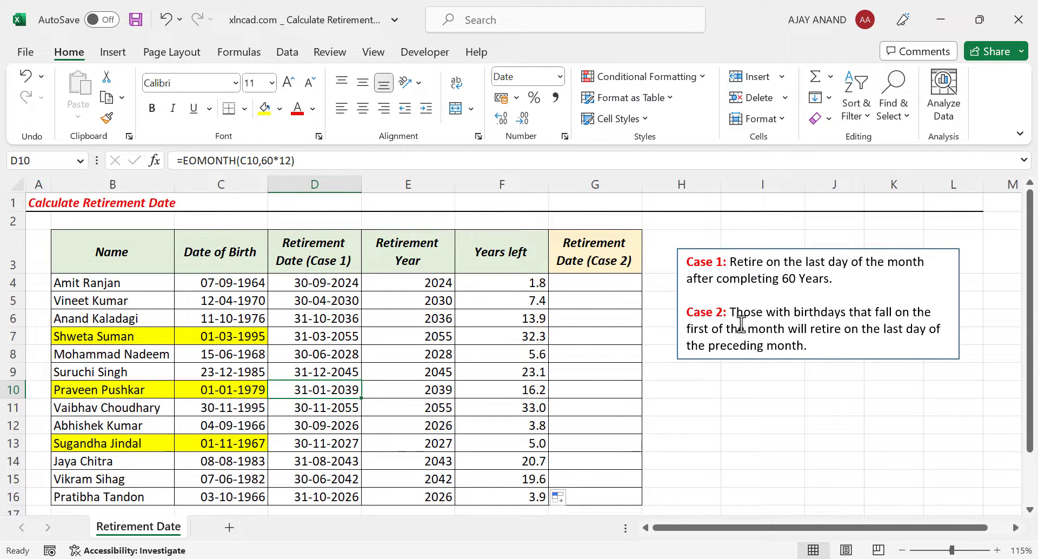
# Enter =EOMONTH(C4,(60*12)-(DAY(C4)=1)) in G4, giving 30-09-2024.
pyautogui.click(582, 281)
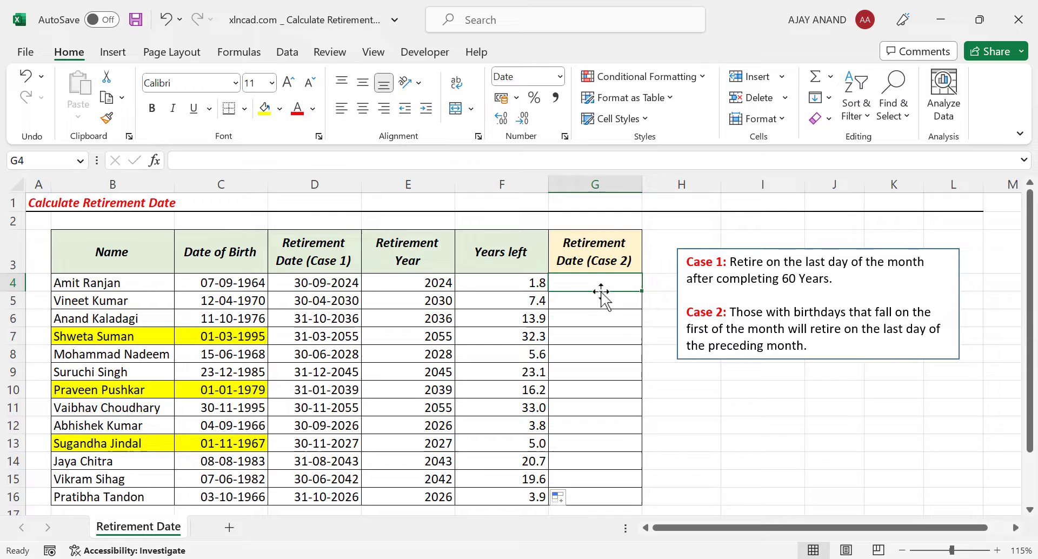
pyautogui.click(228, 161)
pyautogui.write('=')
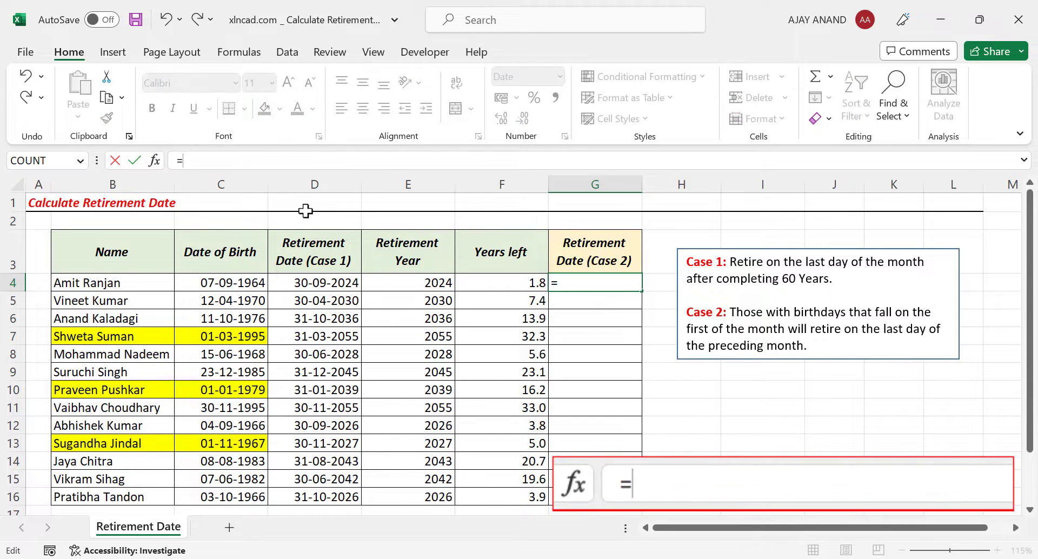
pyautogui.write('EOMONTH')
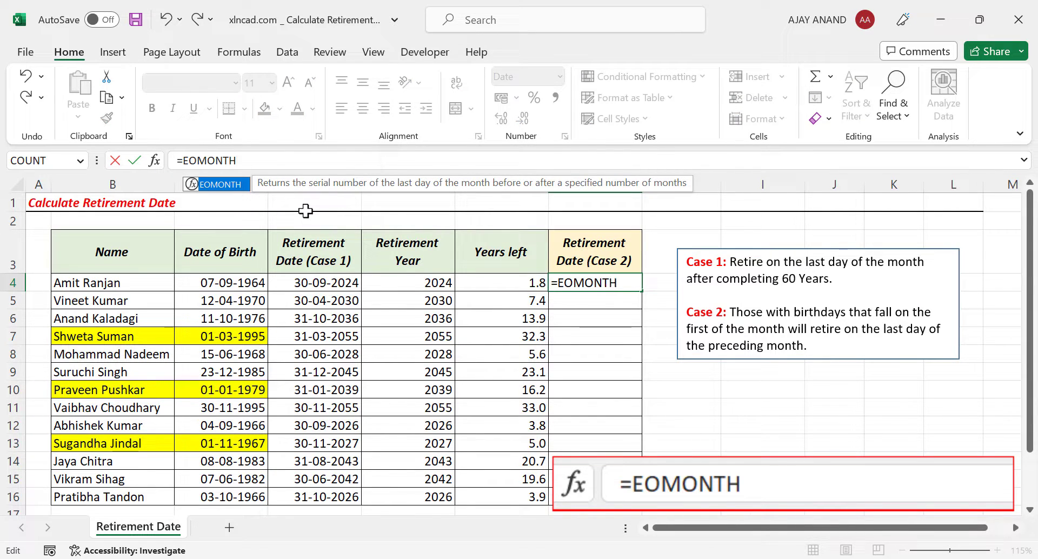
pyautogui.write('(')
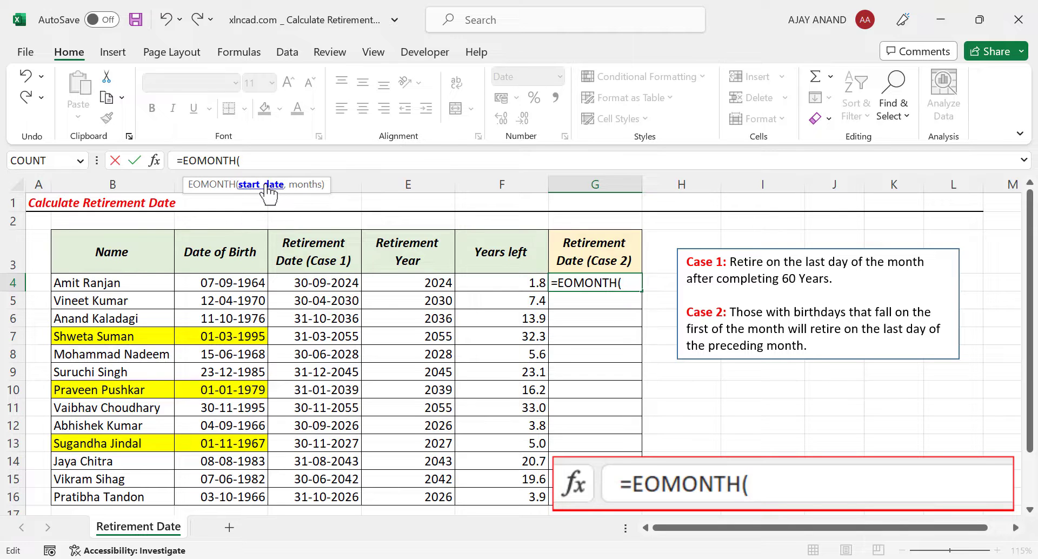
pyautogui.click(222, 281)
pyautogui.write(',')
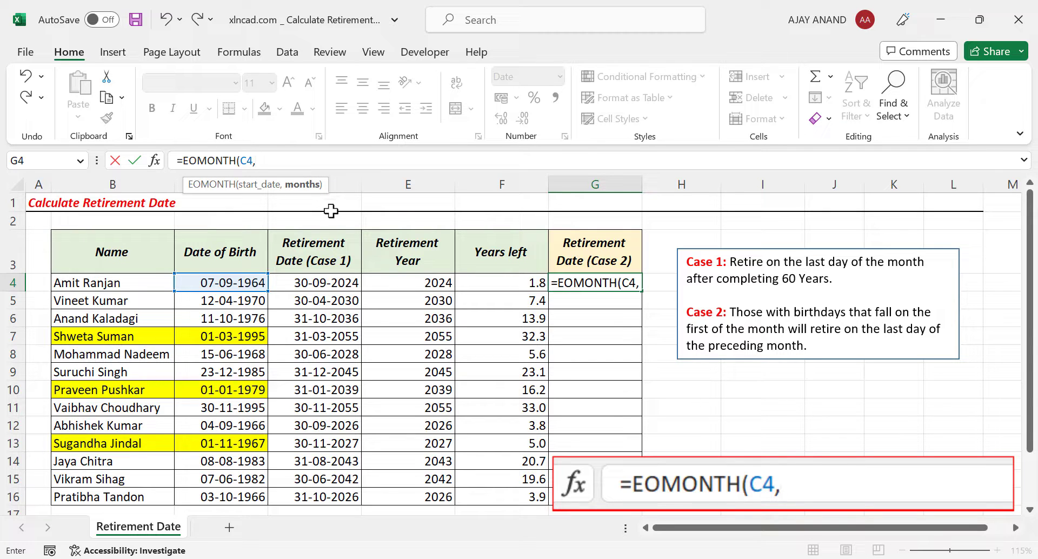
pyautogui.write('(')
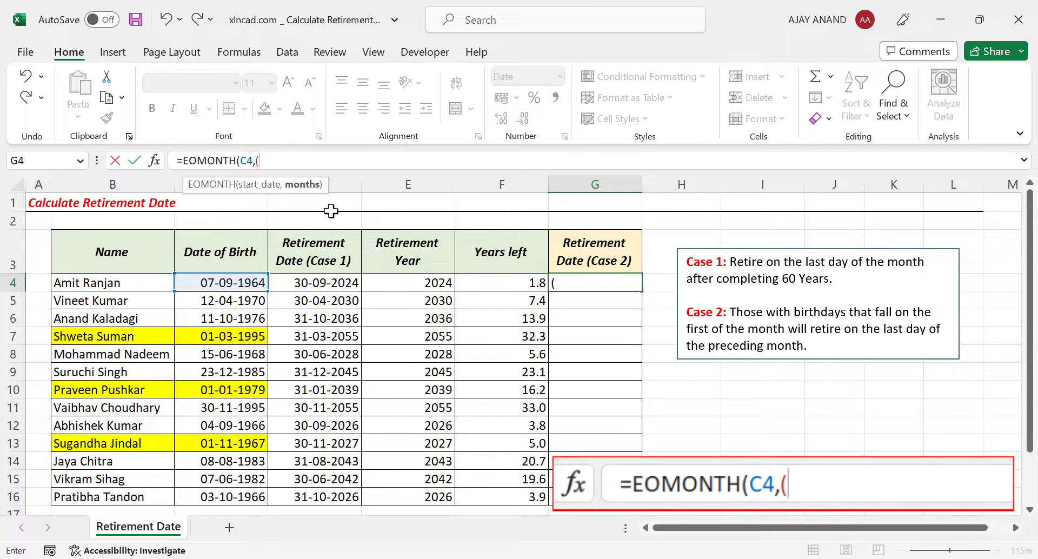
pyautogui.write('60*12')
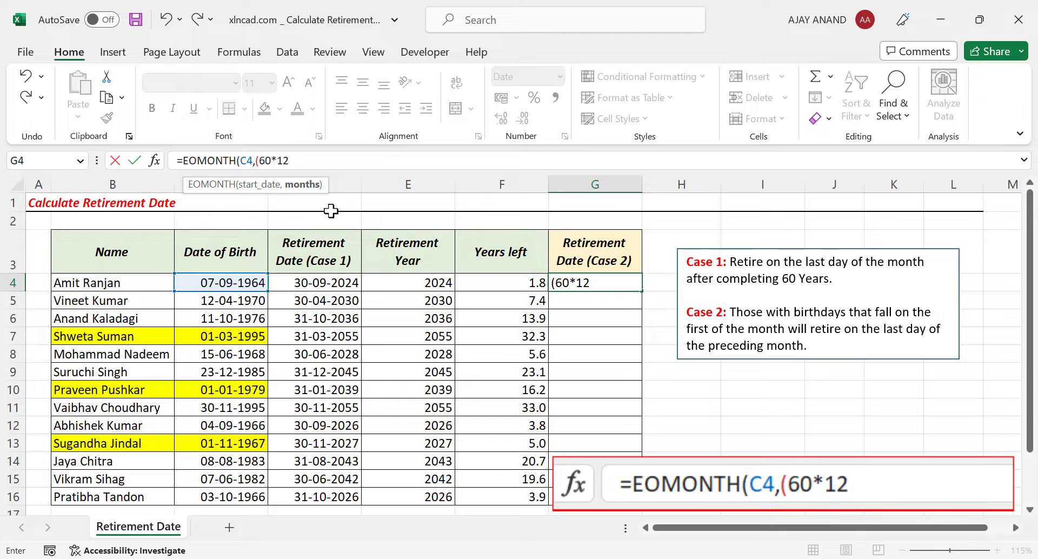
pyautogui.write(')-(D')
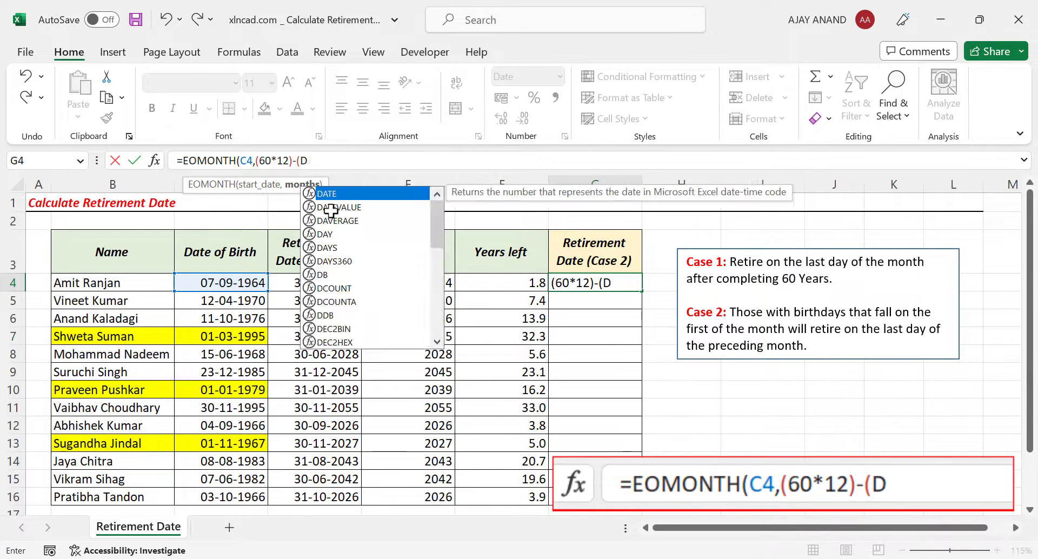
pyautogui.write('AY(')
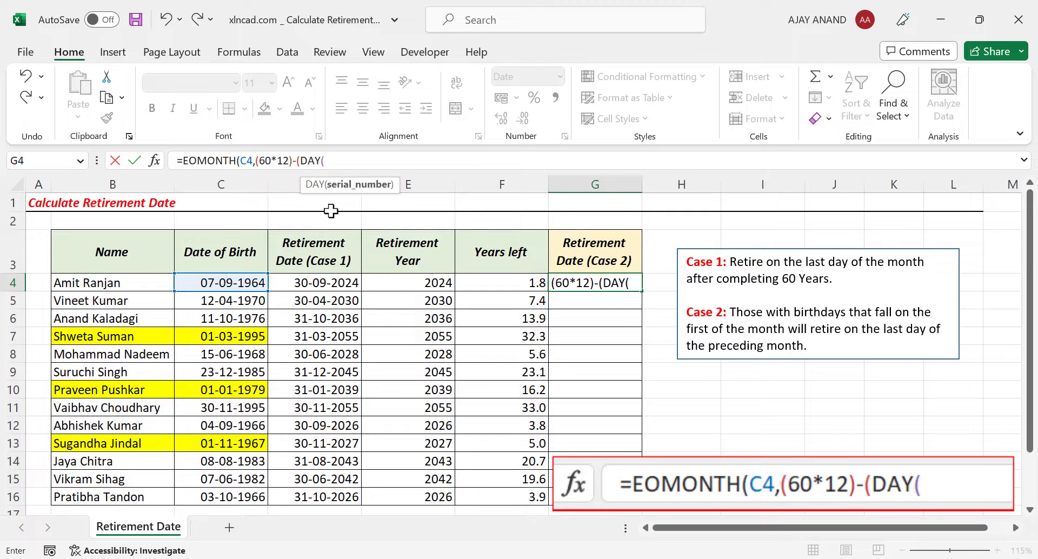
pyautogui.click(191, 283)
pyautogui.write(')')
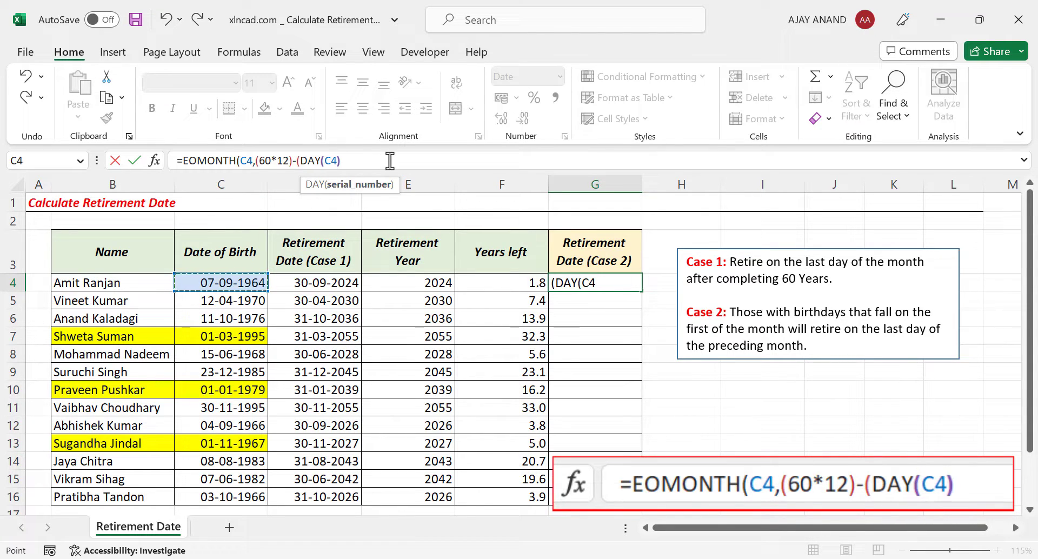
pyautogui.write('=1')
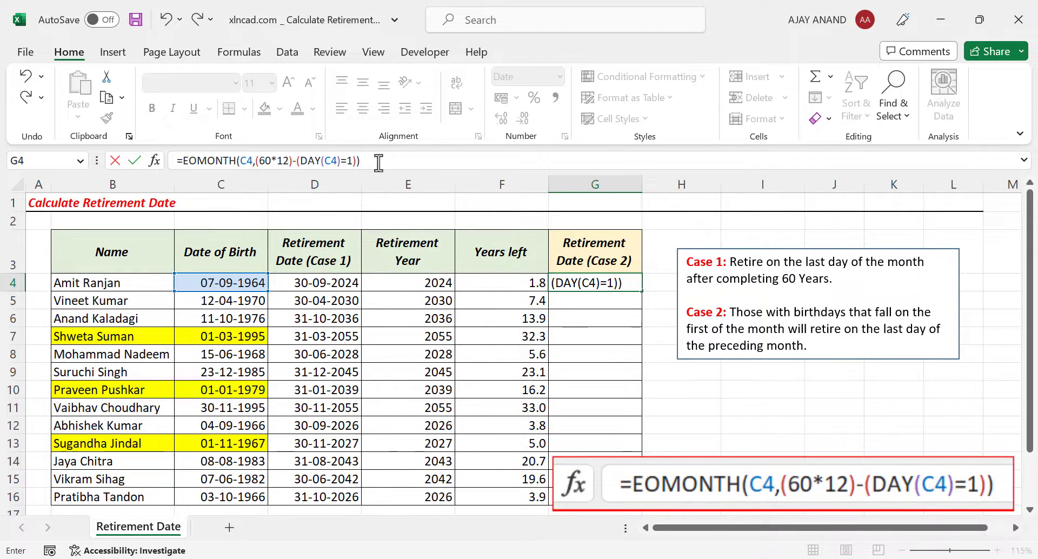
pyautogui.press('Return')
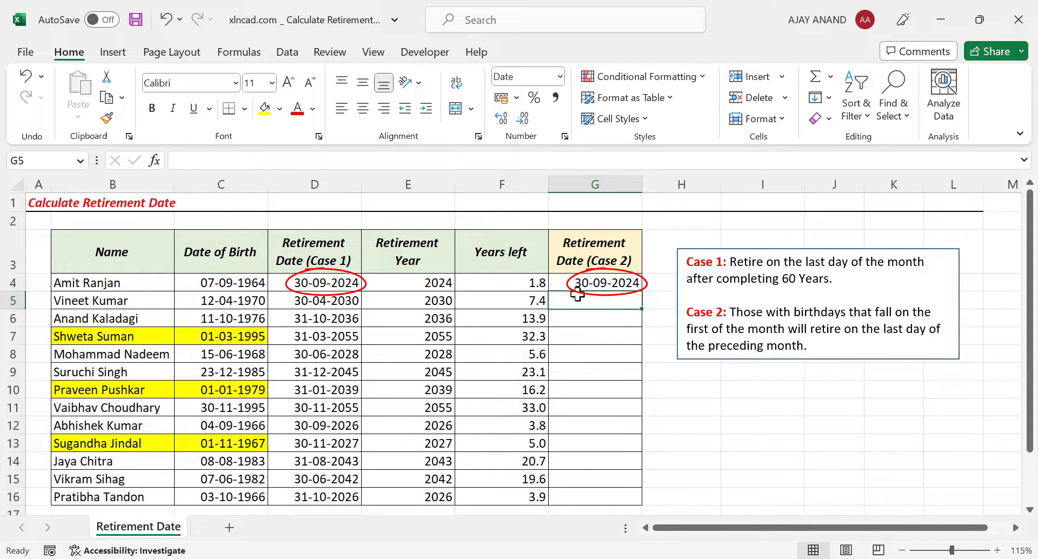
# Copy the G4 formula down to G7 and compare G7's 28-02-2055 with D7's 31-03-2055.
pyautogui.click(625, 283)
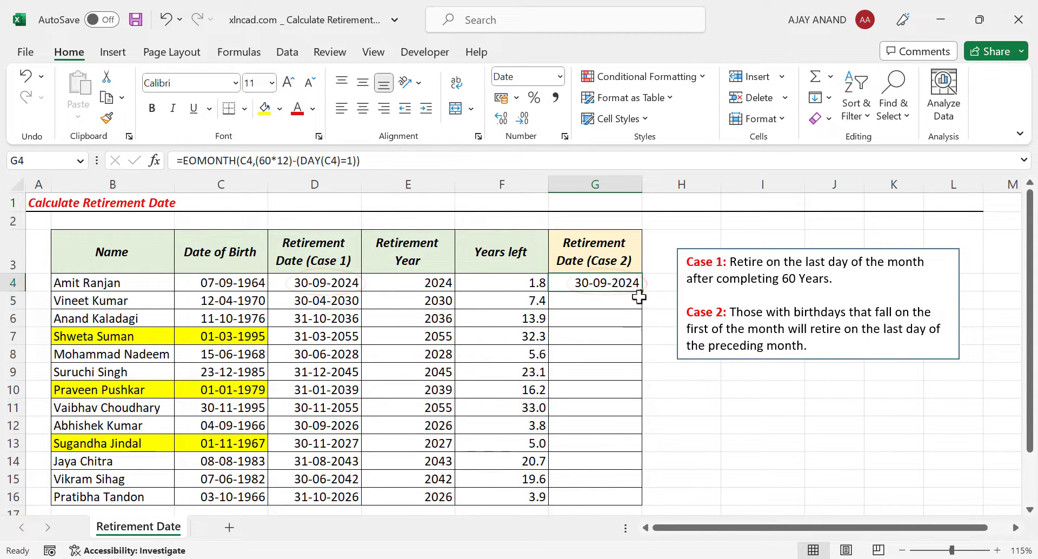
pyautogui.moveTo(639, 297); pyautogui.dragTo(638, 341)
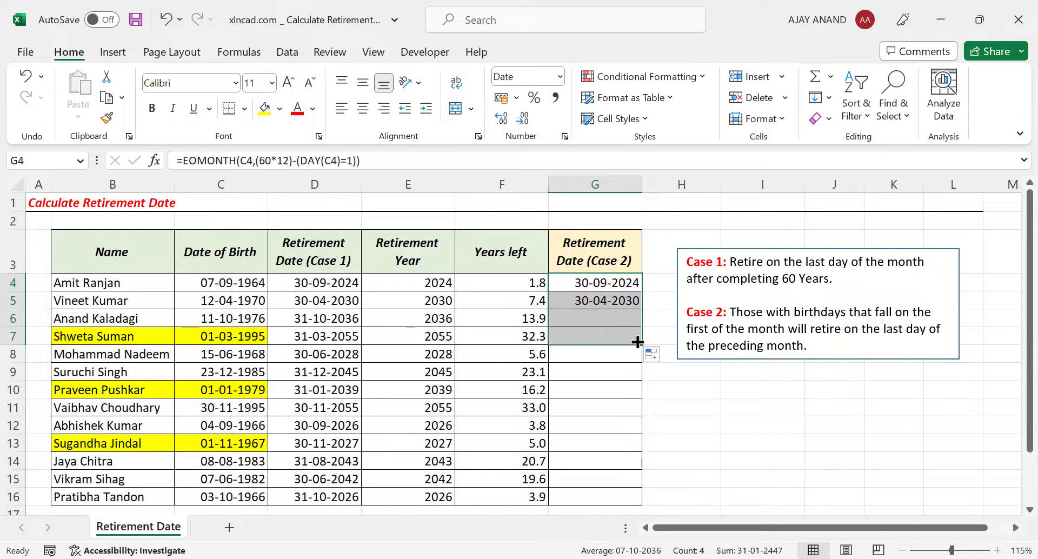
pyautogui.click(607, 336)
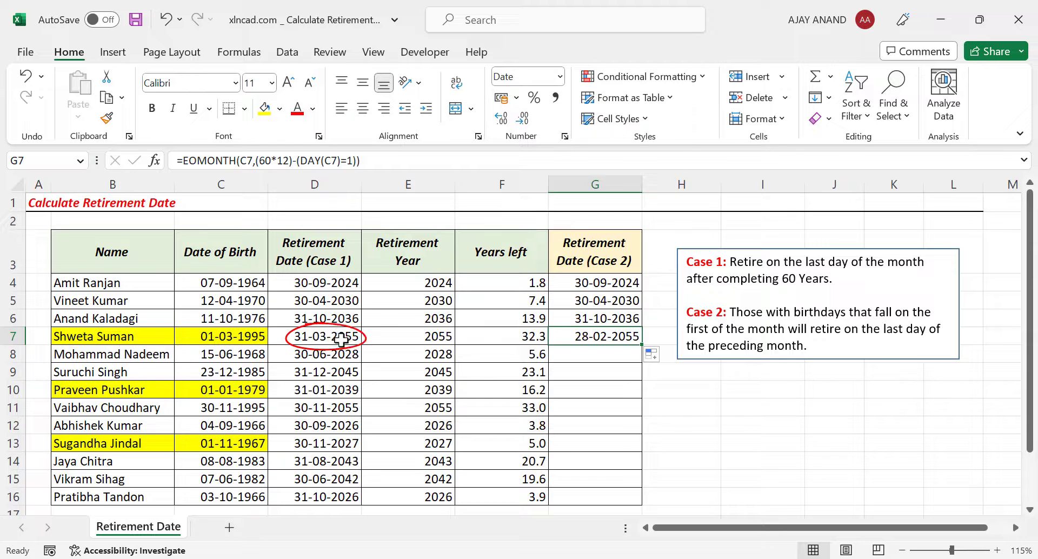
pyautogui.click(342, 339)
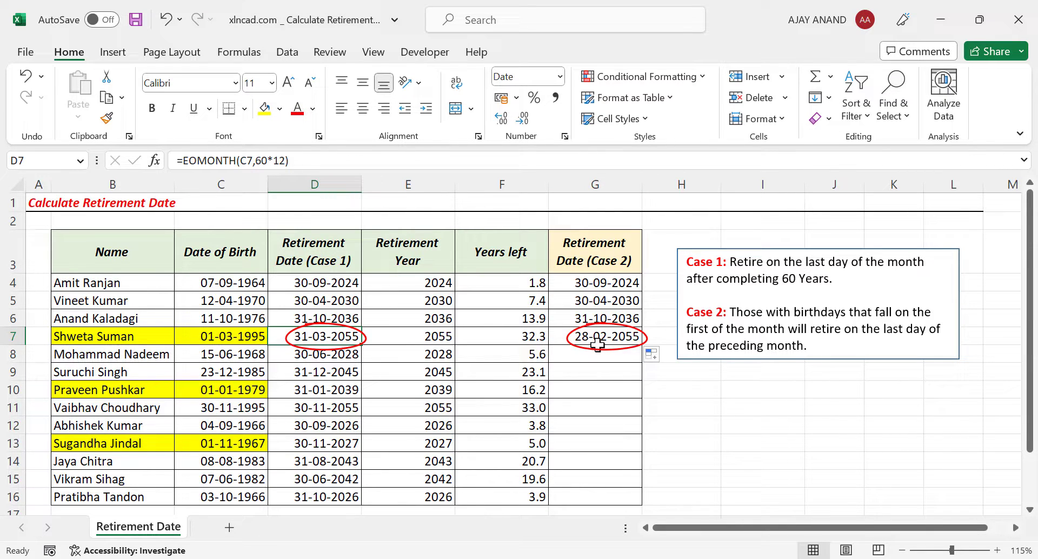
pyautogui.click(588, 339)
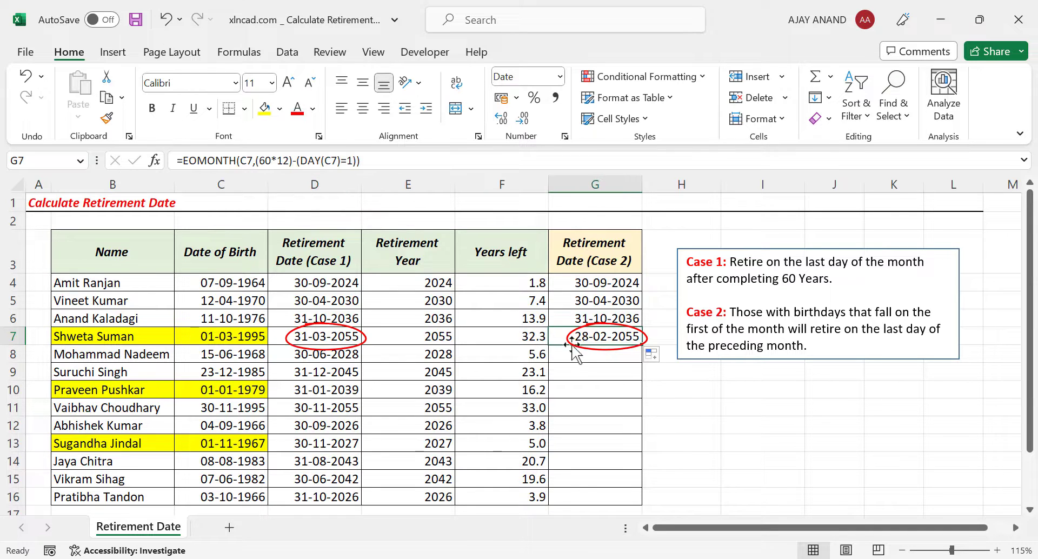